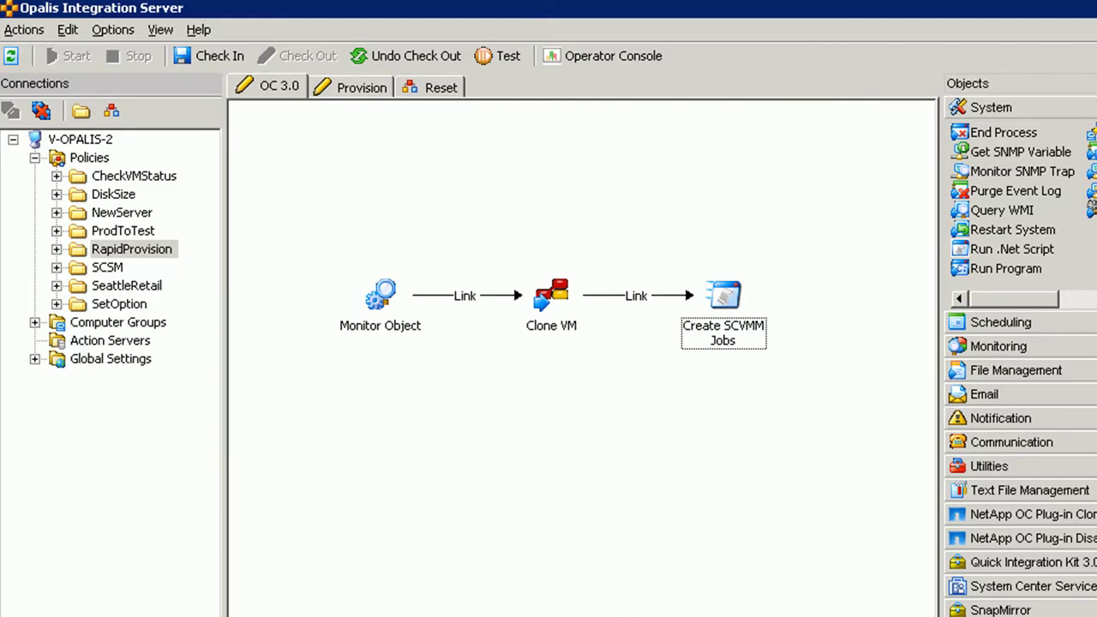
- Open the OC 3.0 policy in the Policy Testing Console, run it, and enlarge the workflow and log areas
left_click(504, 55)
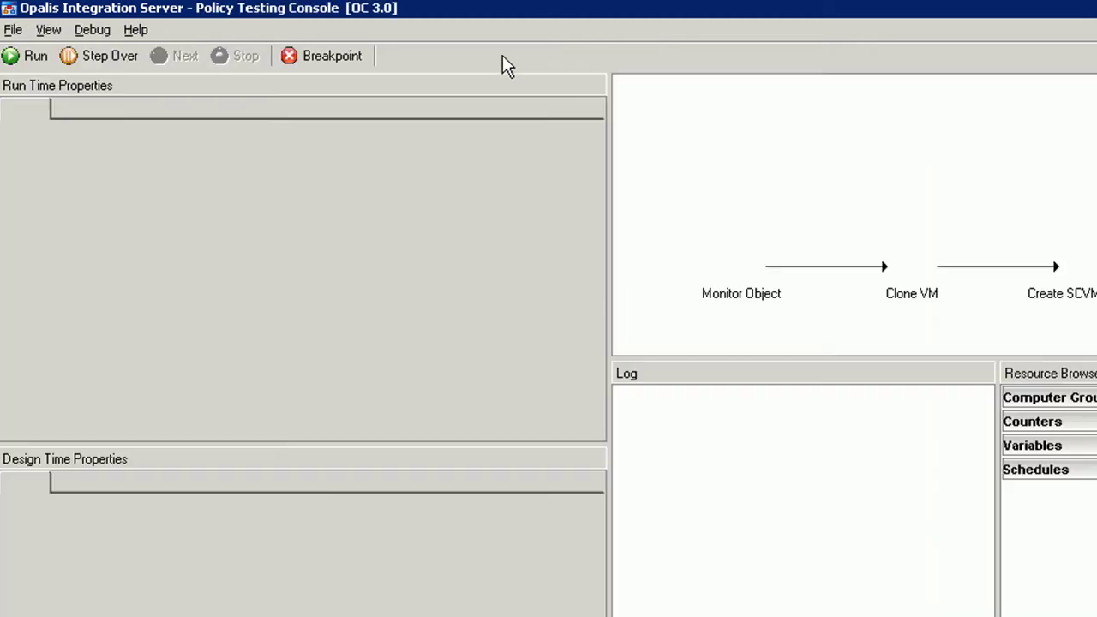
left_click(26, 55)
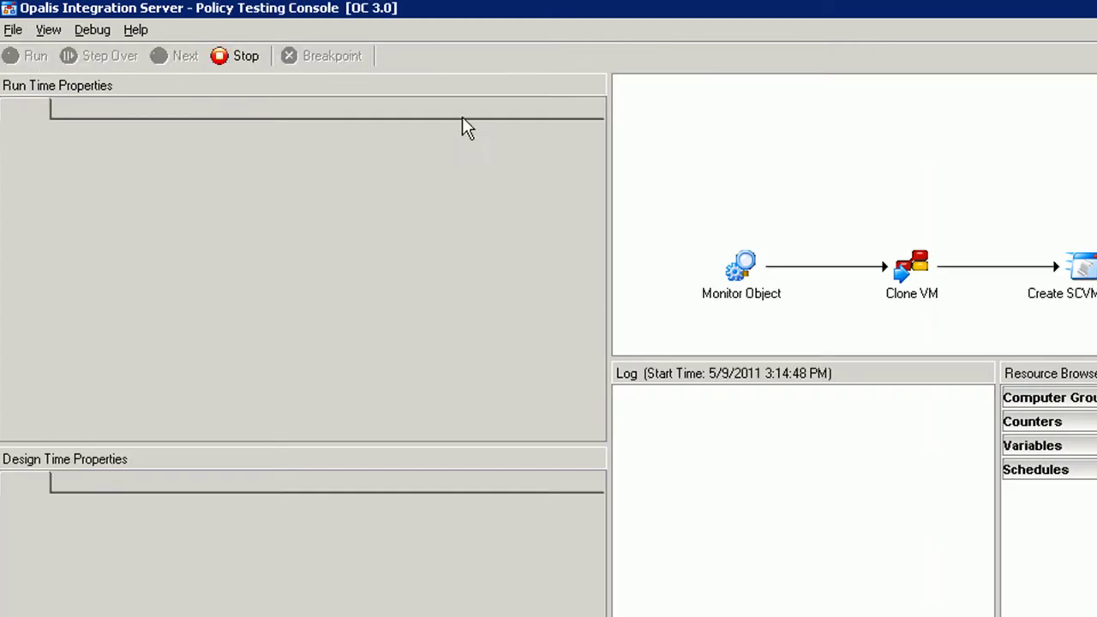
left_click_drag(610, 139, 282, 157)
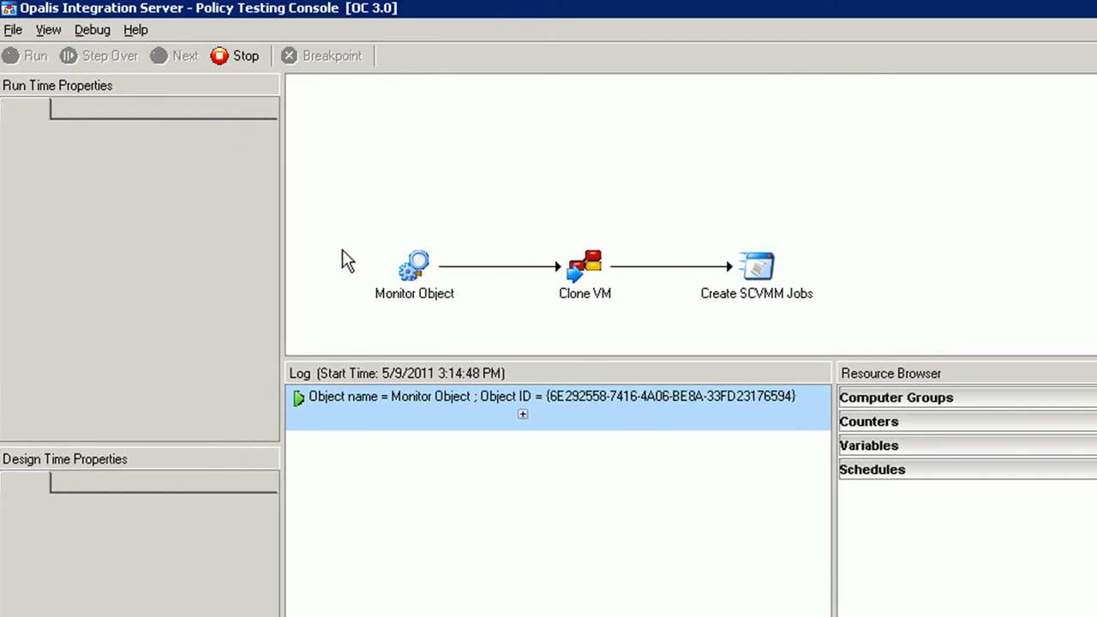
left_click_drag(377, 356, 377, 300)
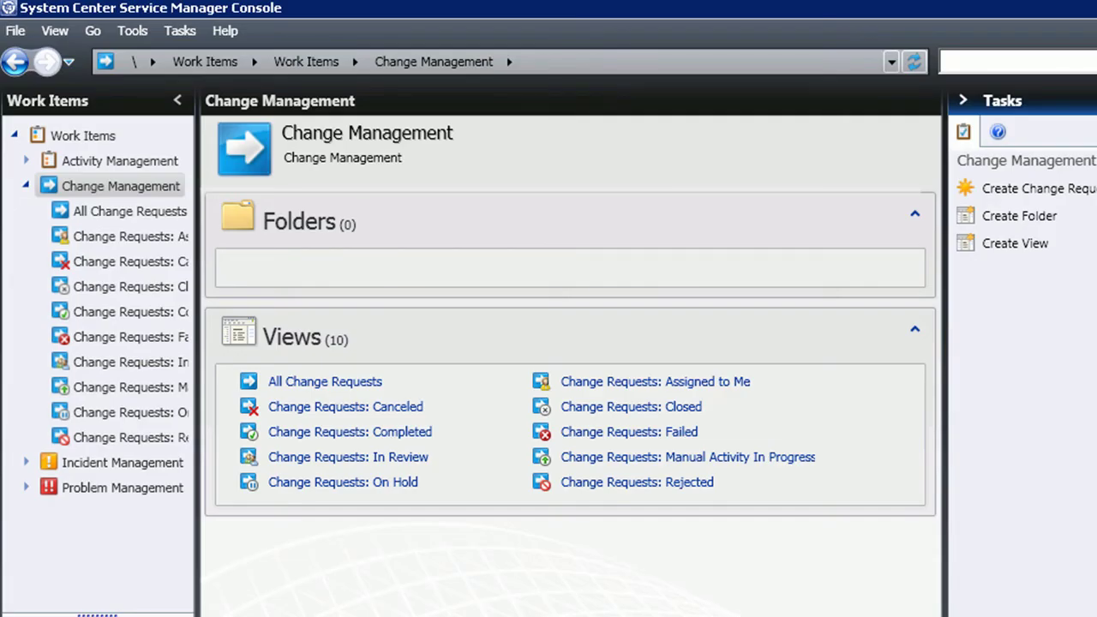
- Switch to the Service Manager Console and create a change request from the Create New VM template, titled "New VM"
left_click(1071, 193)
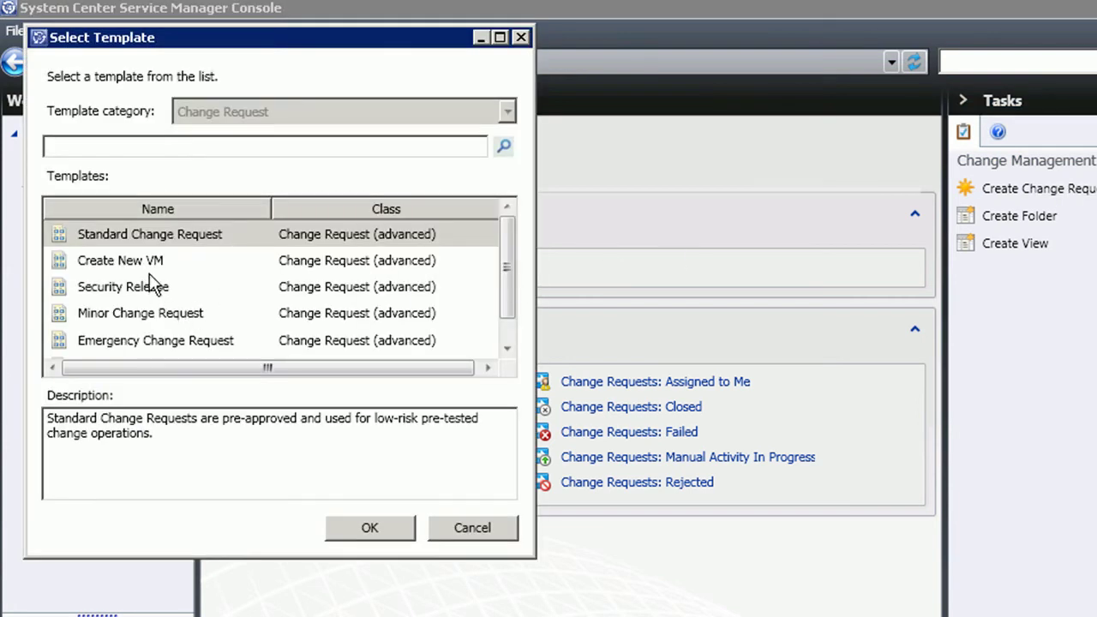
left_click(149, 267)
double_click(149, 273)
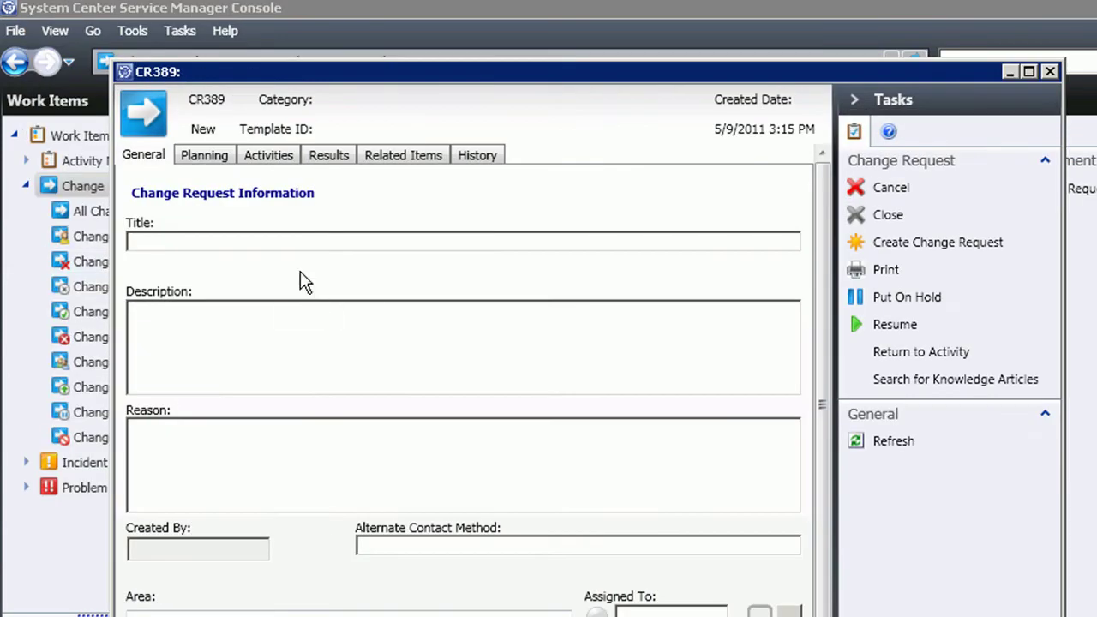
type("New VM")
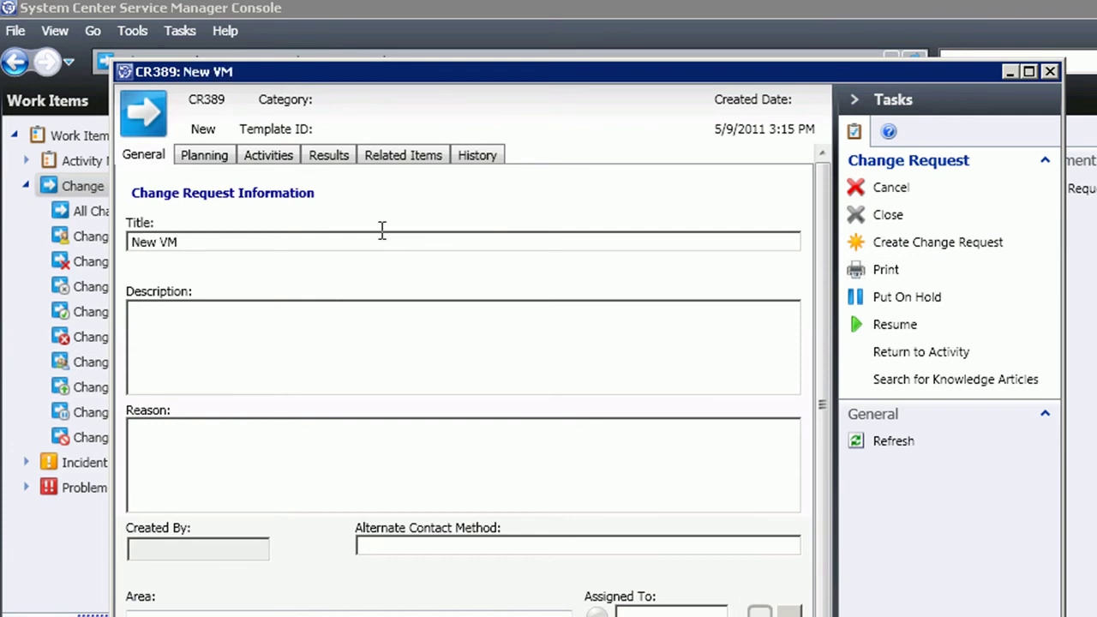
- Open the change request's process activity and enter the request name "New VM" and VM base name "Job"
left_click(259, 160)
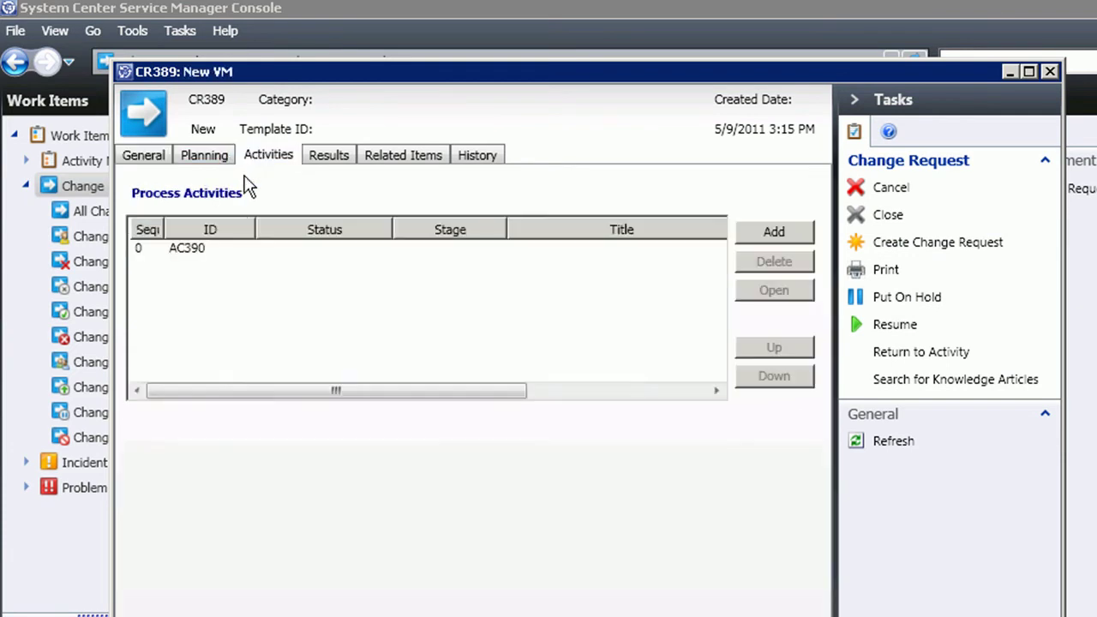
double_click(197, 253)
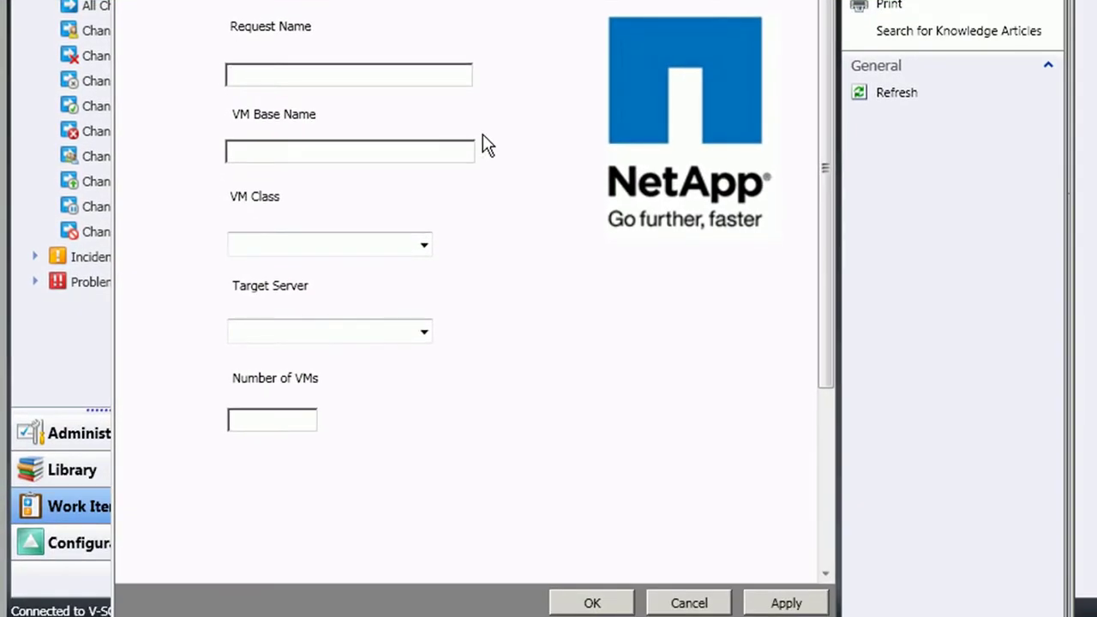
type("New VM")
key("Tab")
type("Job")
- Set the VM class to Windows 2008 R2 x64, the target server to P-03 and the number of VMs to 1, and confirm the activity
left_click(423, 247)
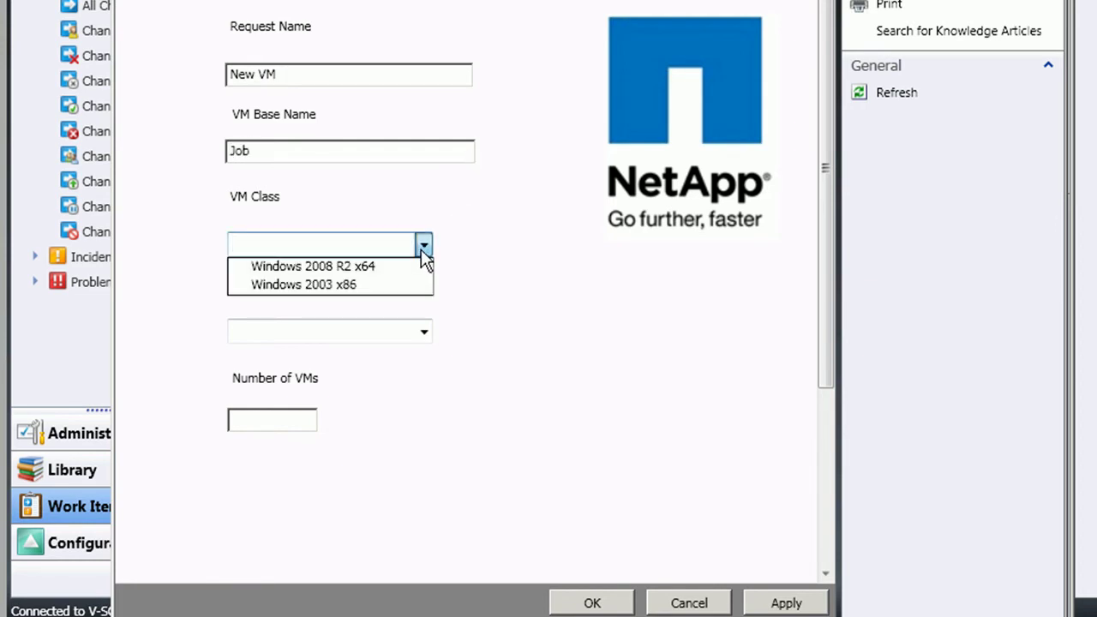
left_click(417, 267)
left_click(423, 331)
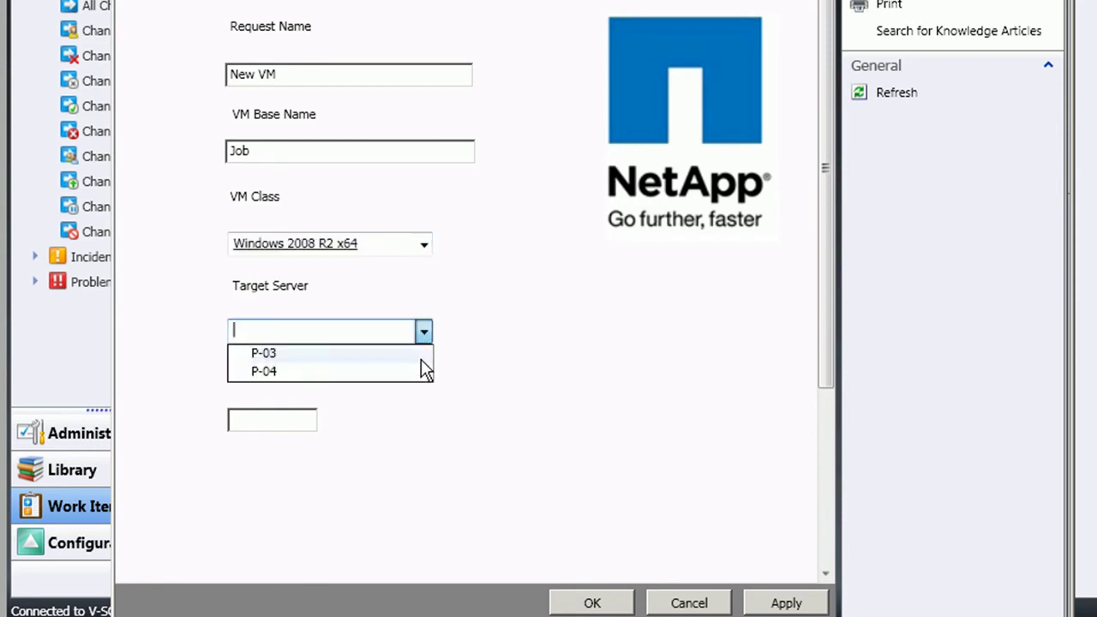
left_click(412, 354)
left_click(312, 422)
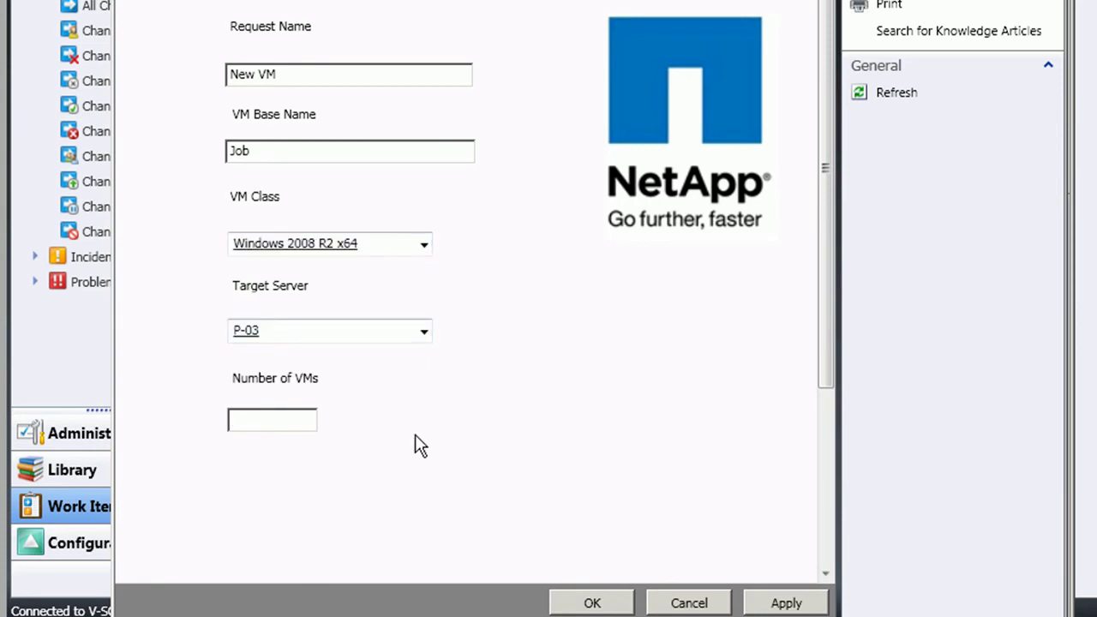
type("1")
left_click(593, 603)
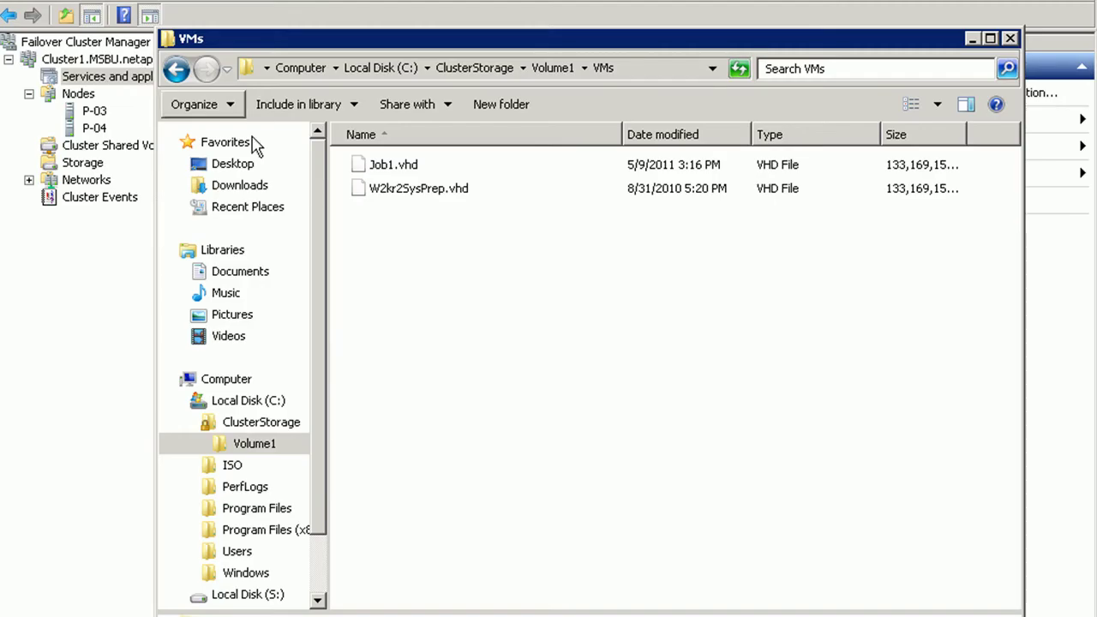
- Switch to the VMs folder on cluster storage Volume1 and inspect the Job1.vhd file
left_click(370, 166)
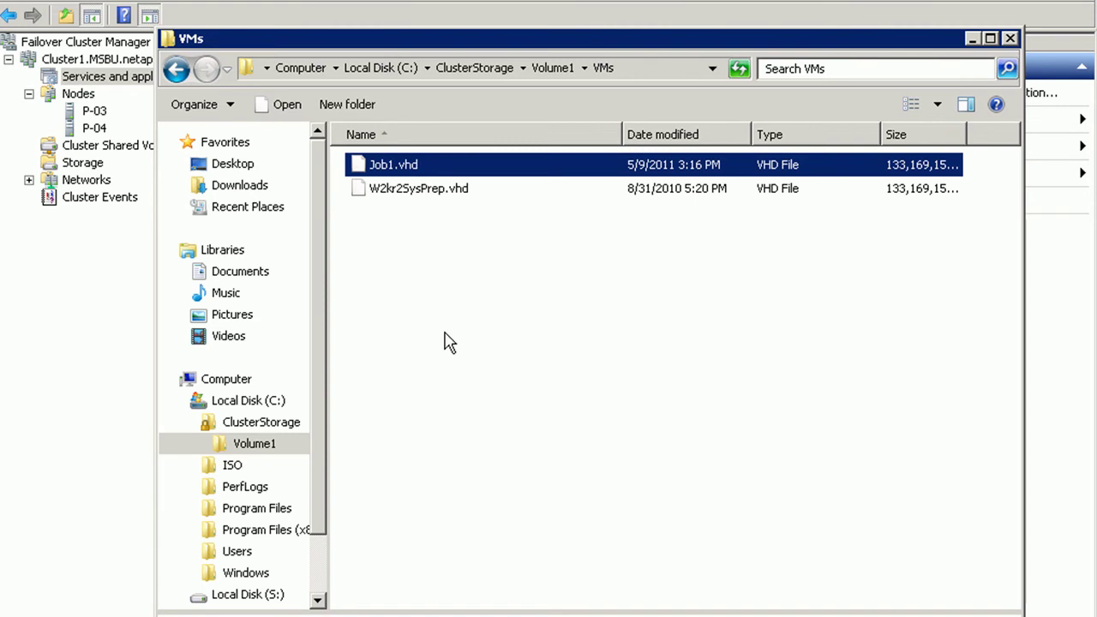
left_click(445, 342)
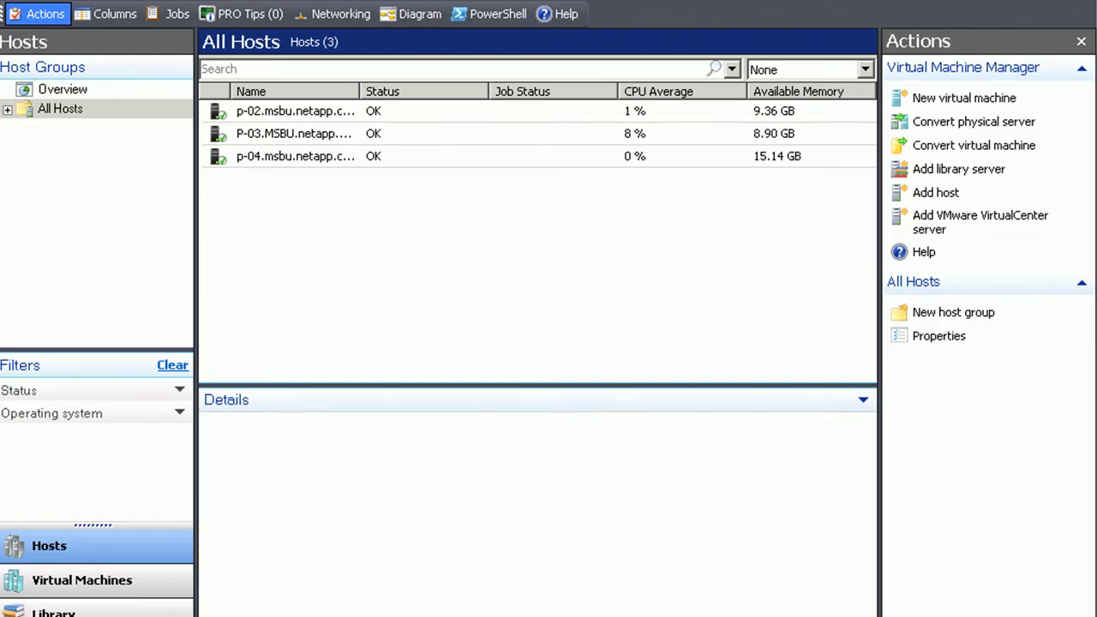
- Switch to Virtual Machine Manager and examine the steps of the Create virtual machine job for Job1, enlarging its details area
left_click(51, 616)
left_click(296, 114)
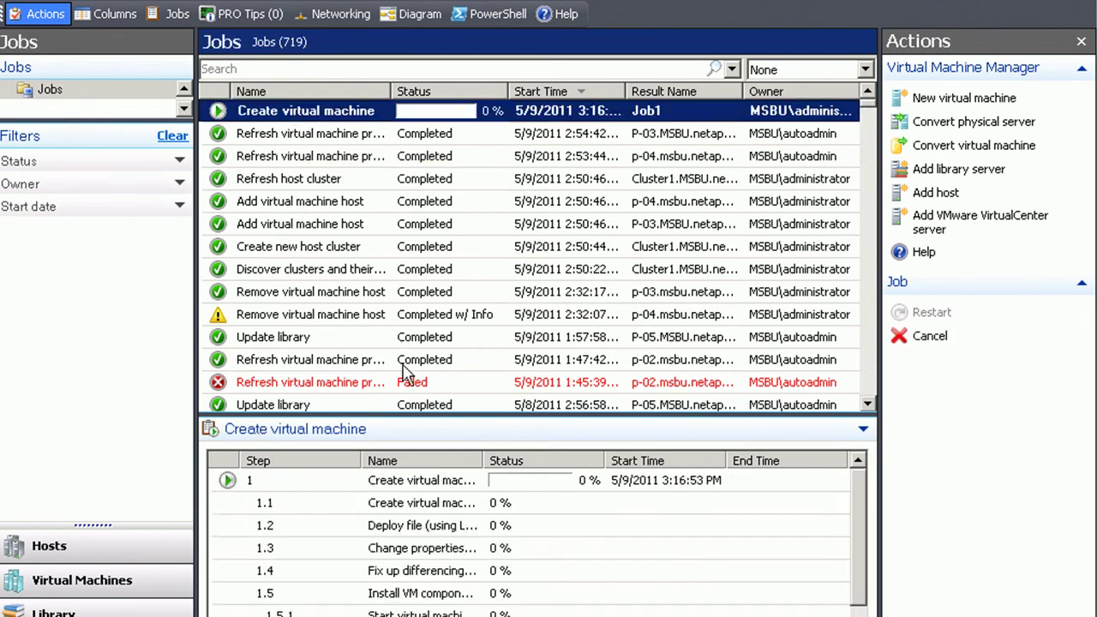
left_click_drag(411, 417, 390, 178)
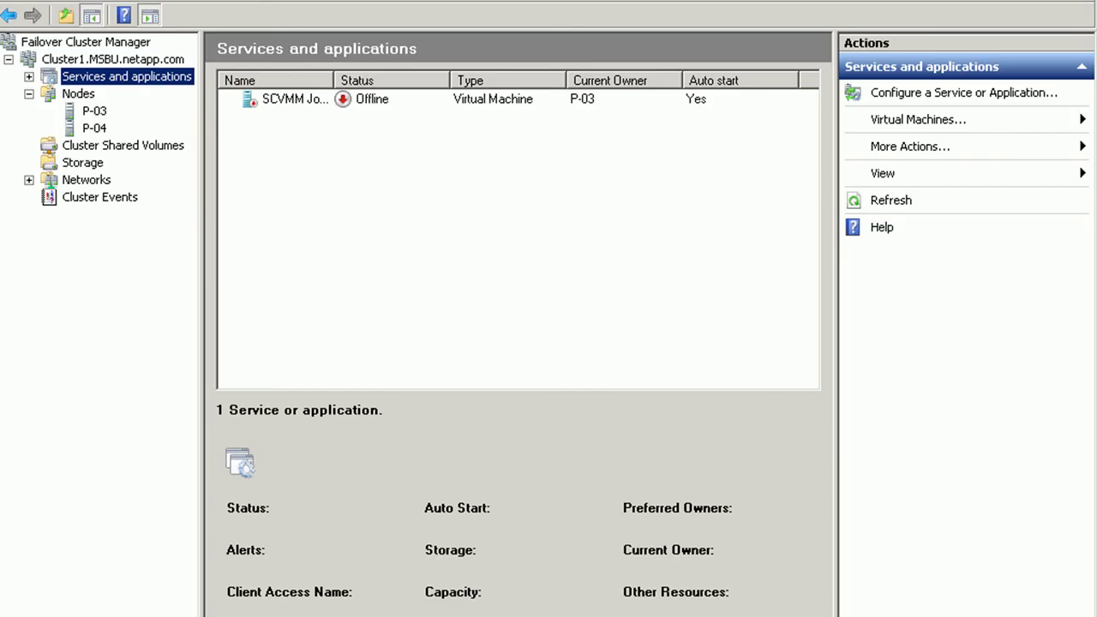
- Recheck the contents of the VMs folder on Volume1 and return to Failover Cluster Manager
key("alt+Tab")
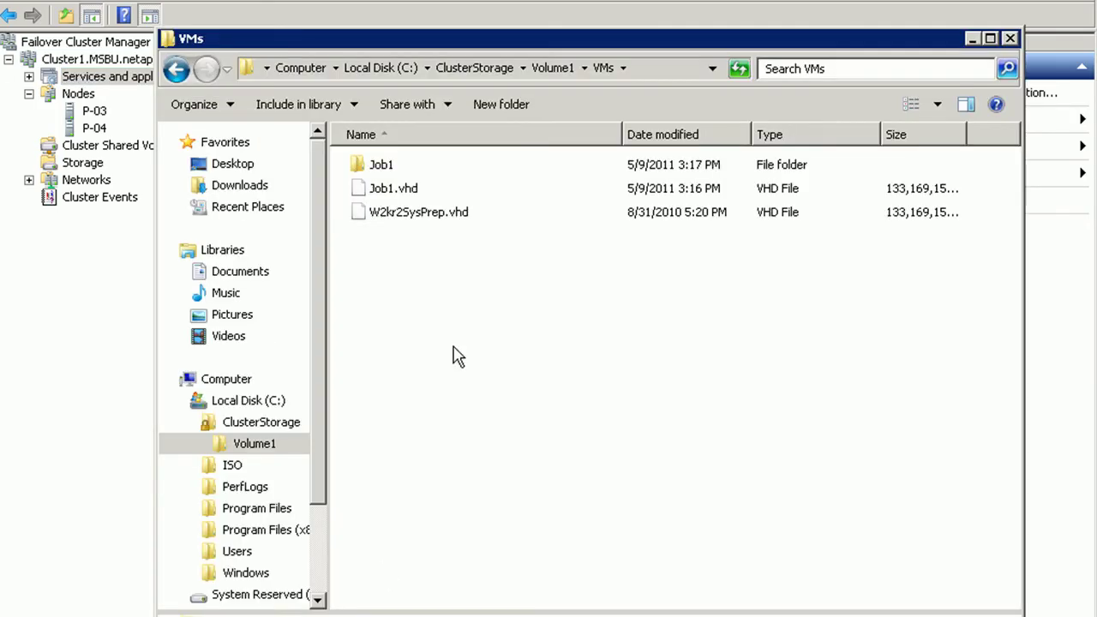
left_click(89, 336)
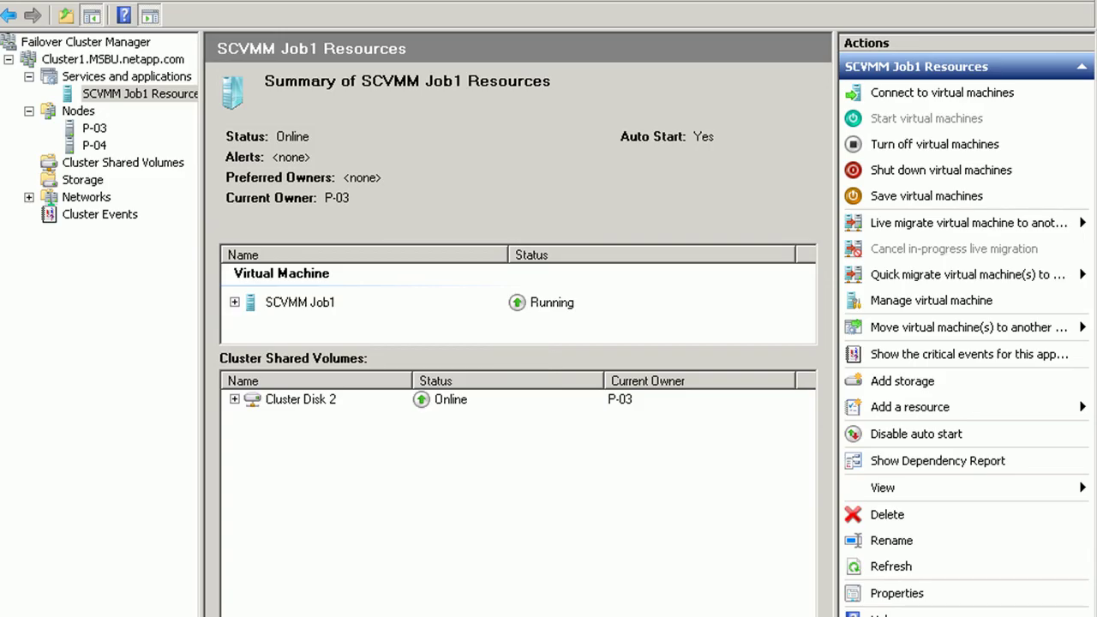
- Connect to the SCVMM Job1 virtual machine and check its full computer name in Server Manager
right_click(281, 304)
left_click(305, 308)
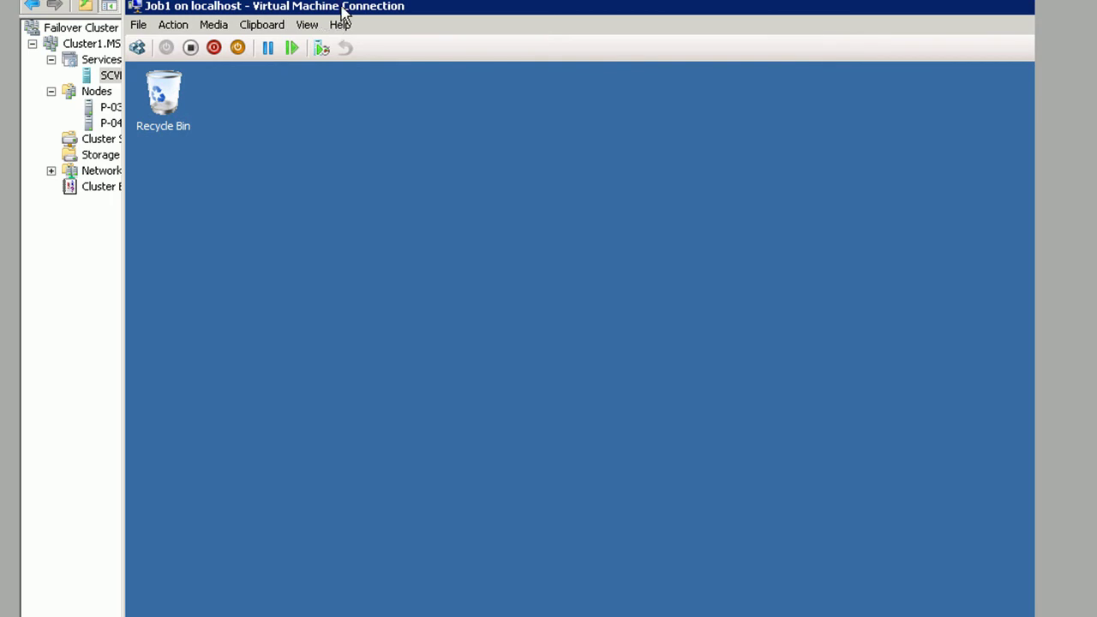
double_click(343, 9)
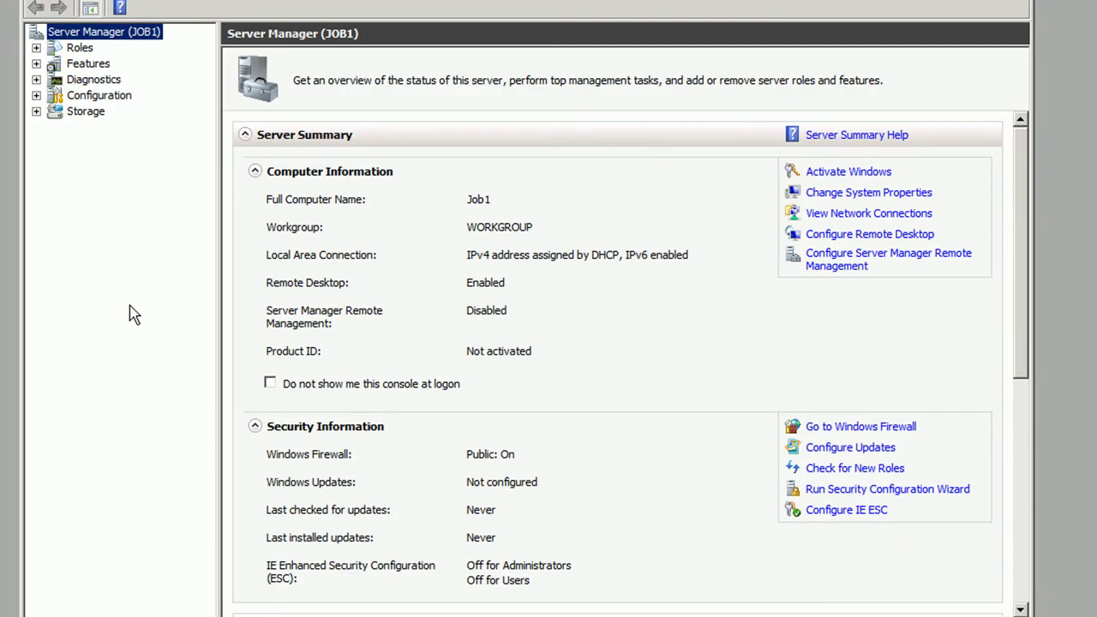
left_click(482, 205)
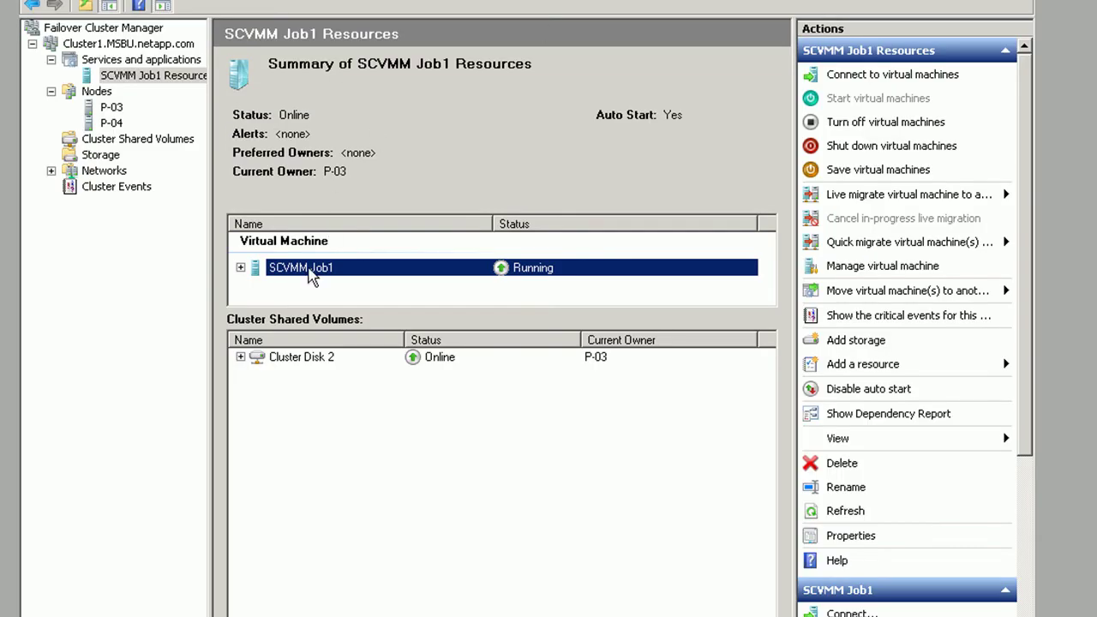
- Check Cluster Disk 2 among the cluster shared volumes of the SCVMM Job1 resources
left_click(307, 358)
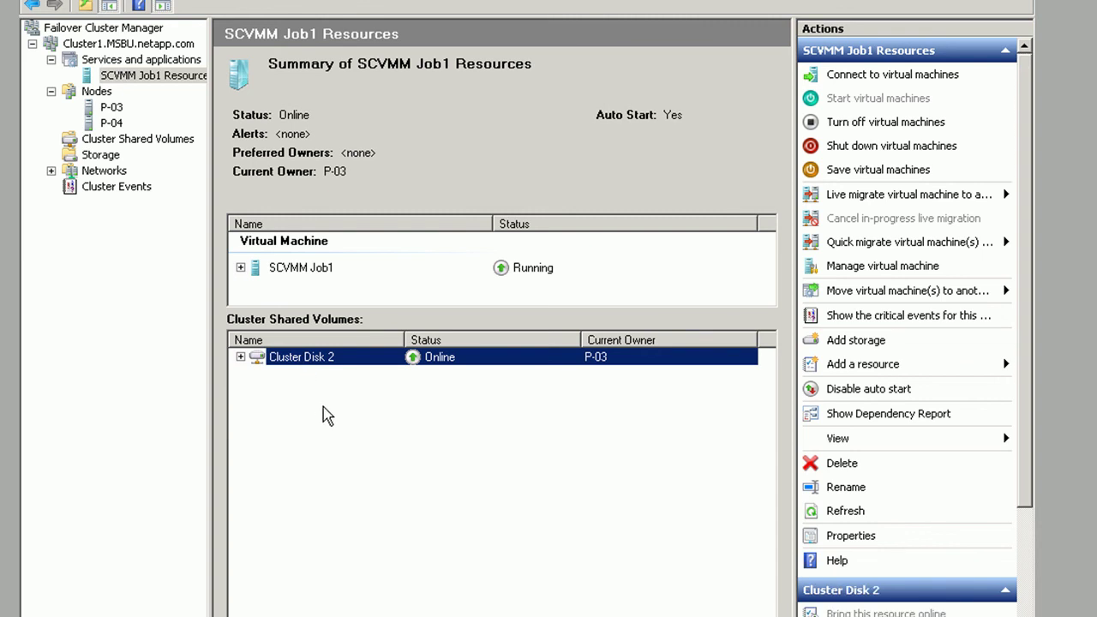
left_click(326, 416)
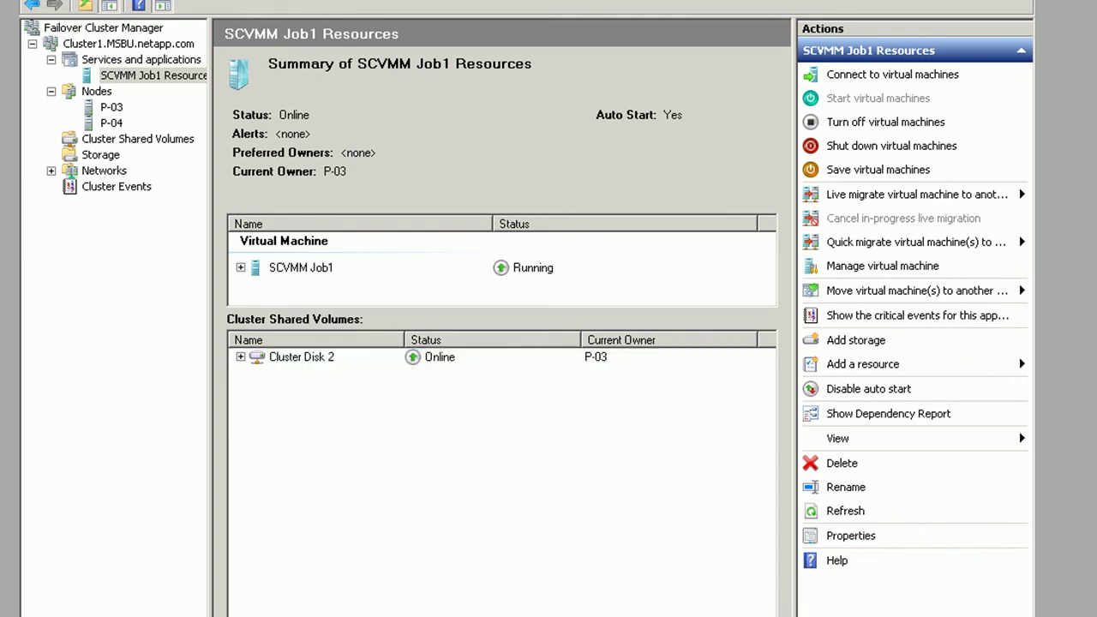